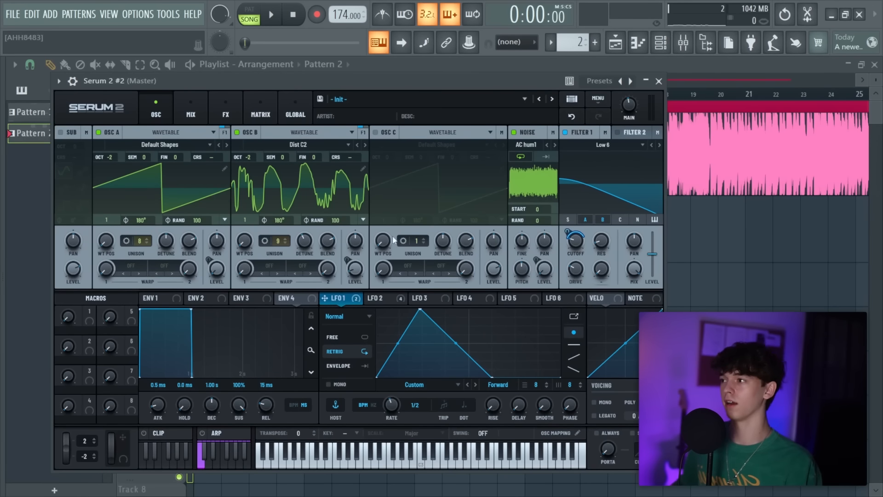
- Open the Serum 2 #2 effects page and look through its effects rack
click(228, 110)
scroll(440, 269, down, 5)
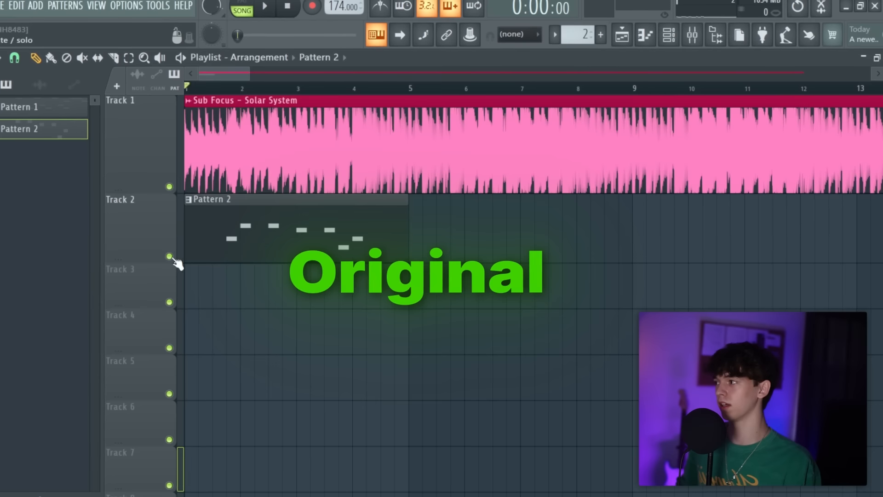
- Solo Track 2 to hear the recreated Pattern 2, then play it together with the original Sub Focus track
ctrl+click(171, 256)
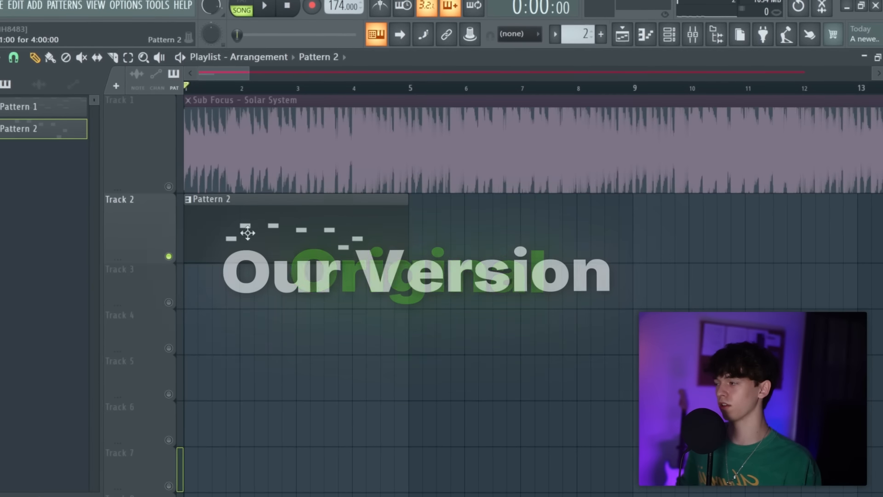
key(space)
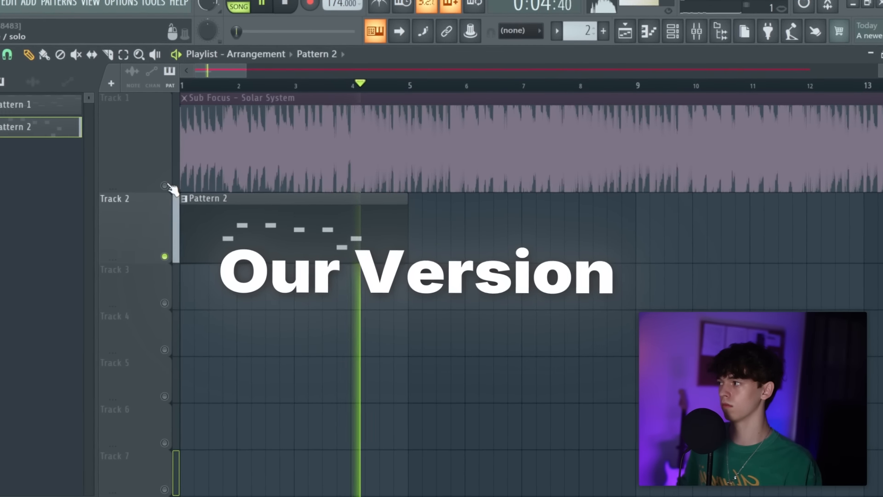
key(space)
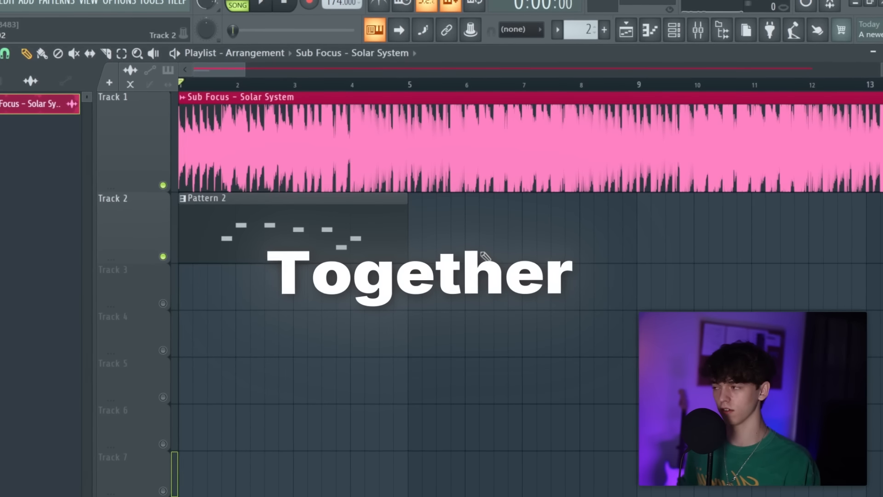
key(space)
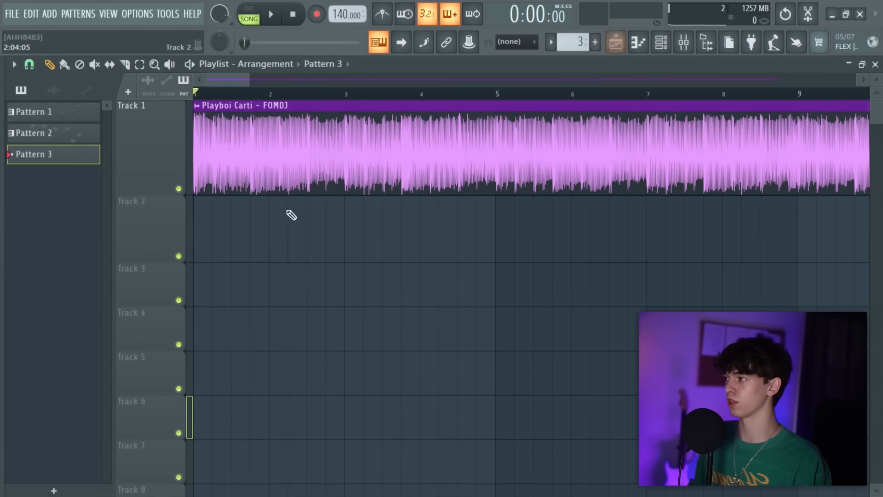
- Place Pattern 3 at the start of Track 2 and enter the four-bar melody for Serum 2 #3 in the piano roll
click(258, 229)
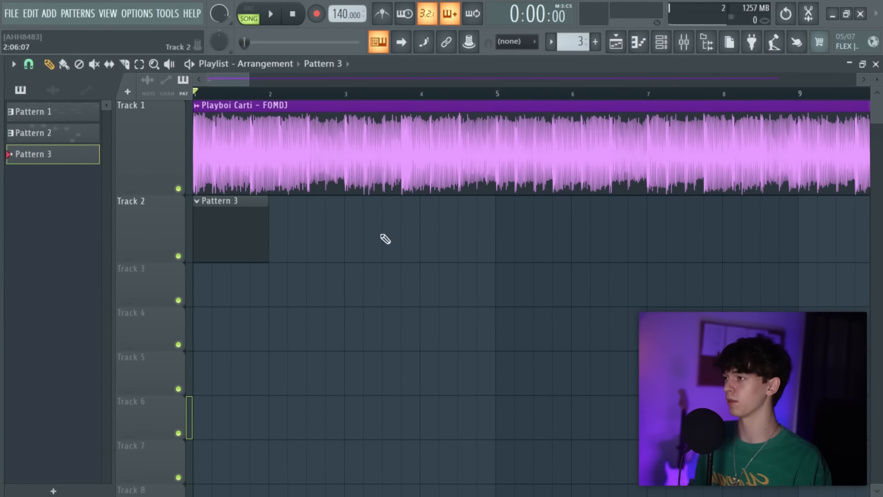
click(648, 35)
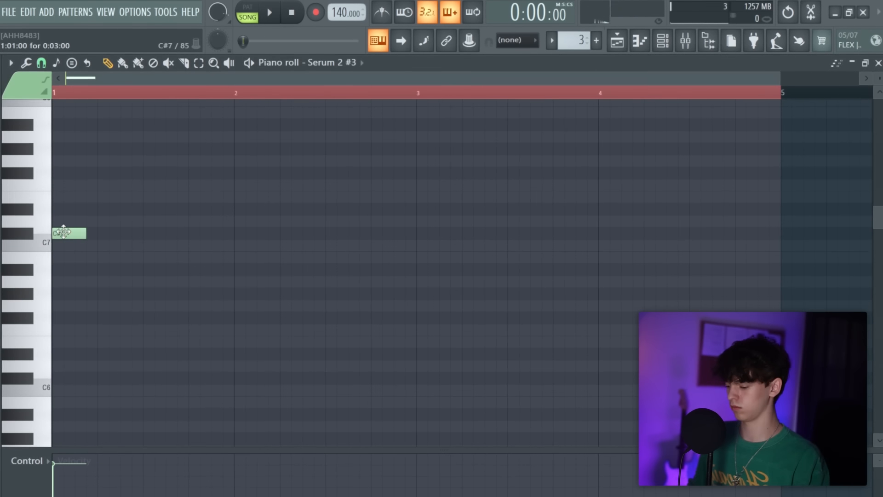
scroll(67, 236, up, 4)
scroll(67, 237, down, 4)
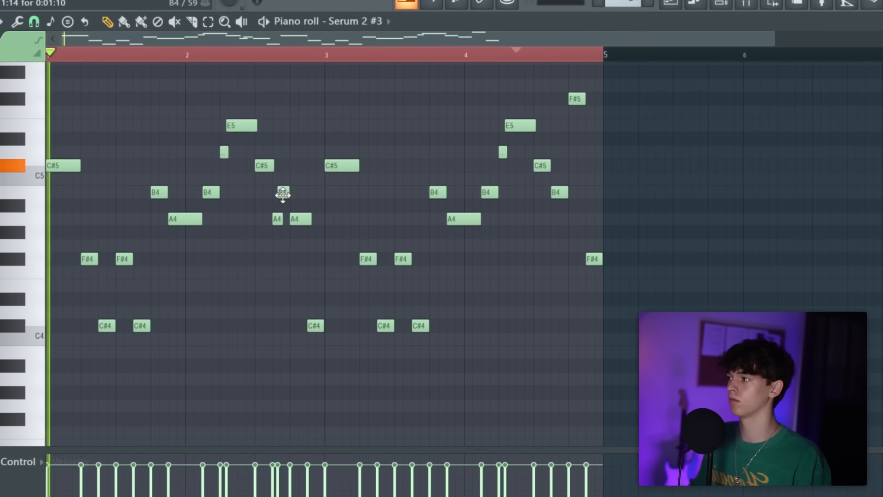
key(space)
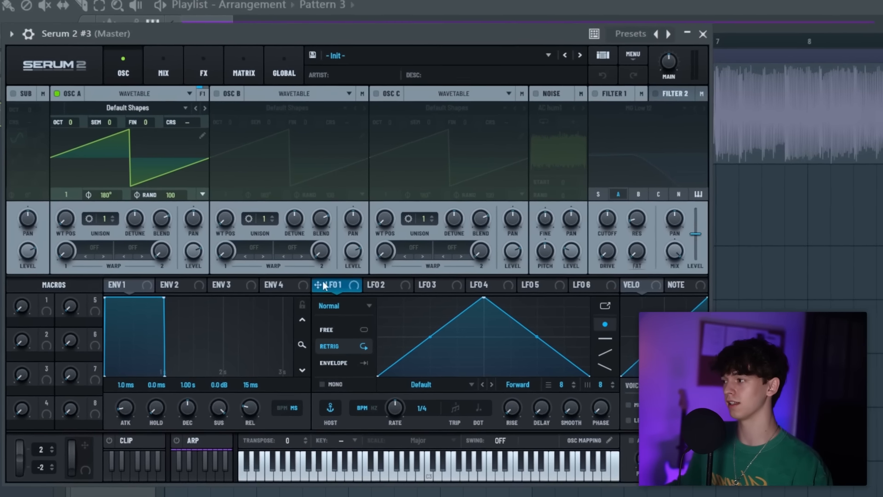
- Try modulating oscillator A's fine tuning with LFO 1 at a 1/64 rate, and reset the patch to Init Preset
drag(318, 284, 131, 109)
drag(396, 402, 403, 413)
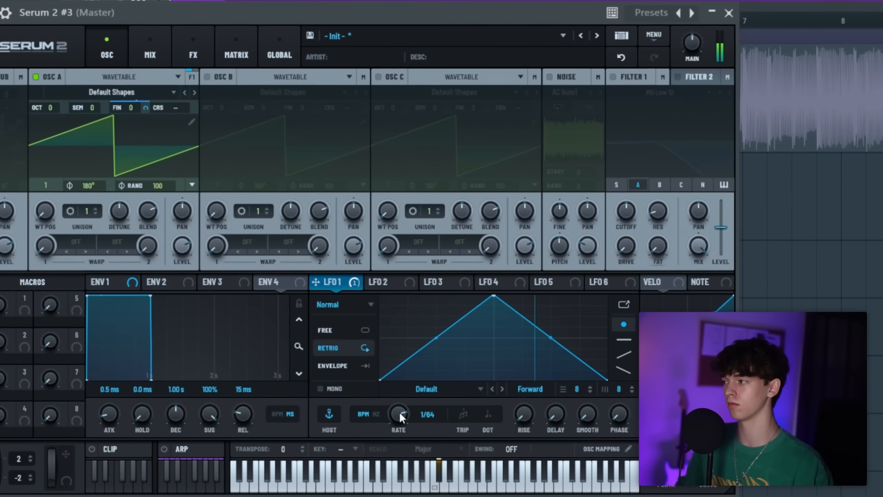
drag(144, 105, 127, 103)
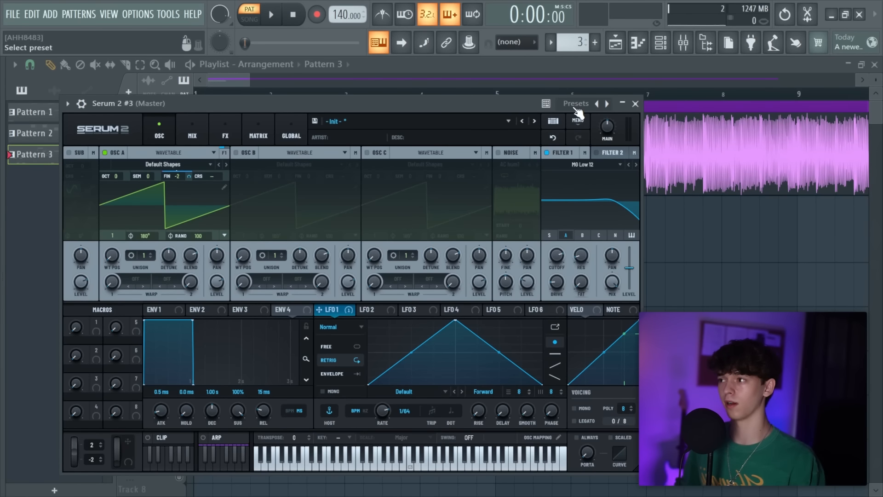
click(578, 118)
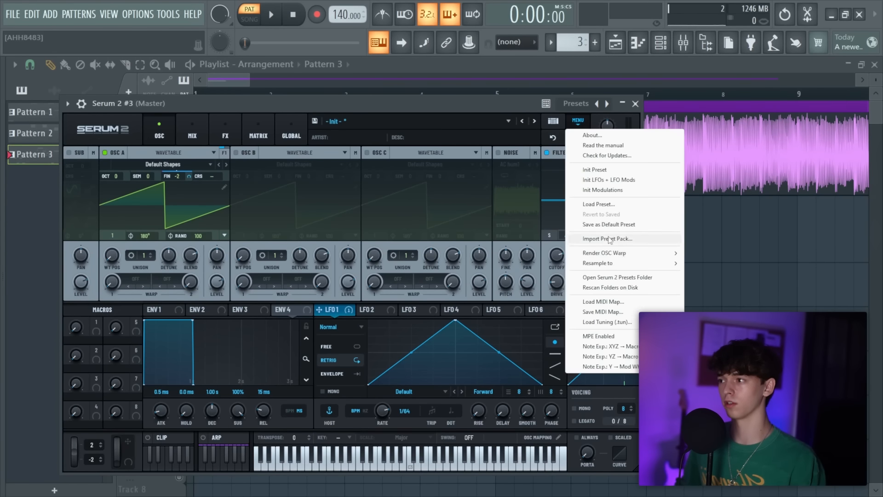
click(593, 170)
- Set oscillators A and B to the Default Shapes sine at frame 2, with octave -2 on A and +1 on B
drag(111, 282, 111, 277)
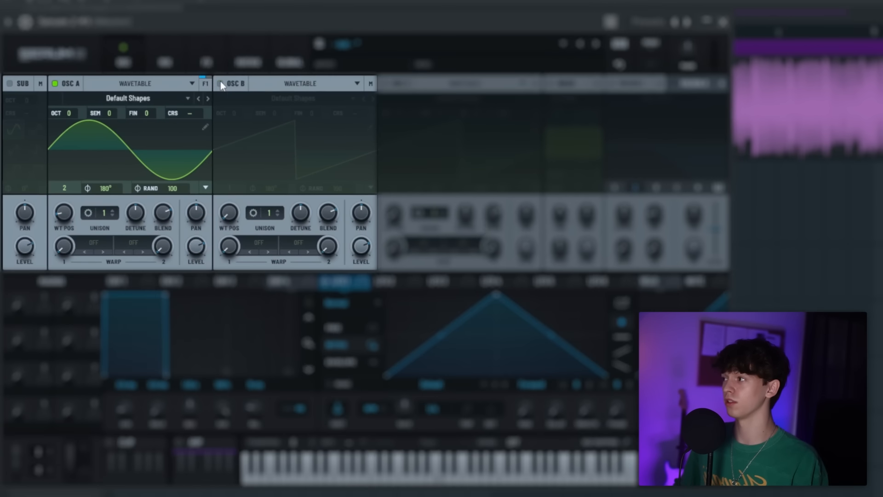
click(220, 81)
click(284, 96)
drag(223, 225, 233, 195)
mouse_move(61, 113)
mouse_down()
mouse_move(61, 144)
mouse_move(71, 103)
mouse_up()
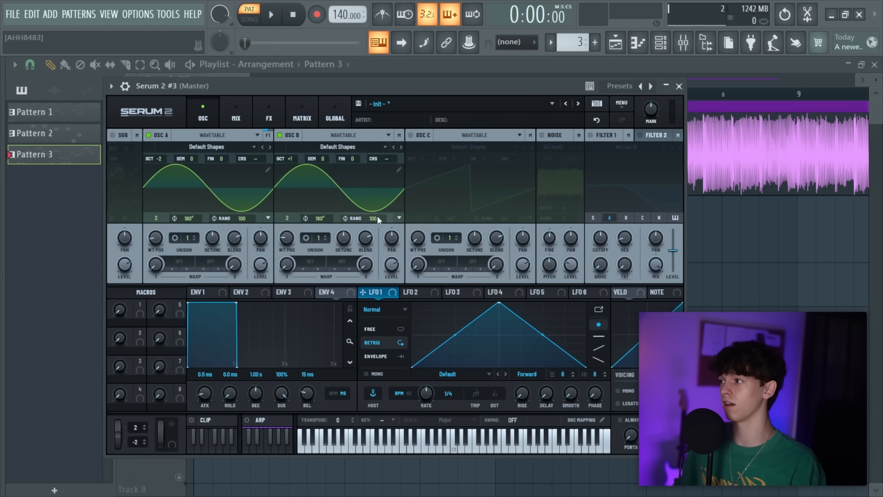
- Add a Distortion module to the main effects bus and set its drive to about 92%
click(269, 113)
right_click(167, 199)
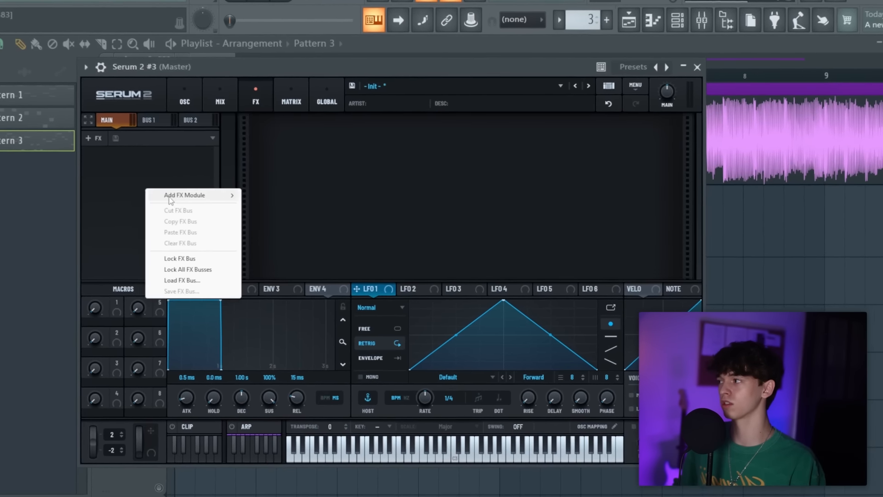
mouse_move(169, 198)
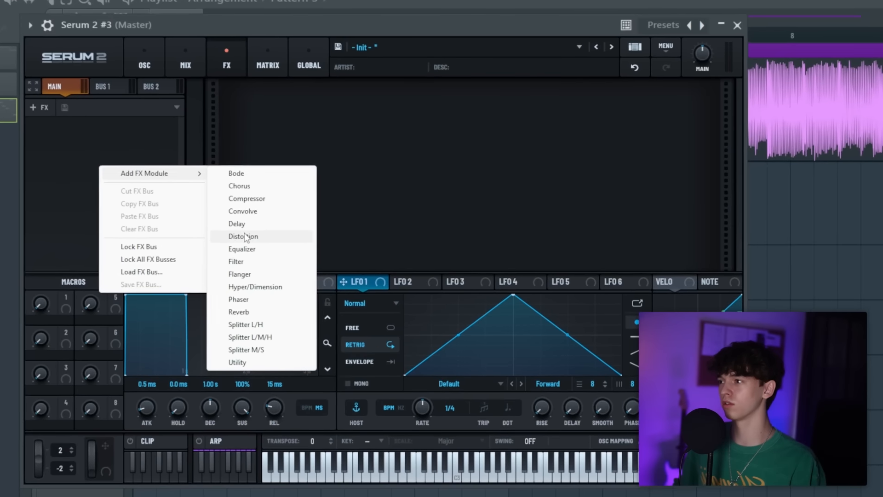
click(258, 250)
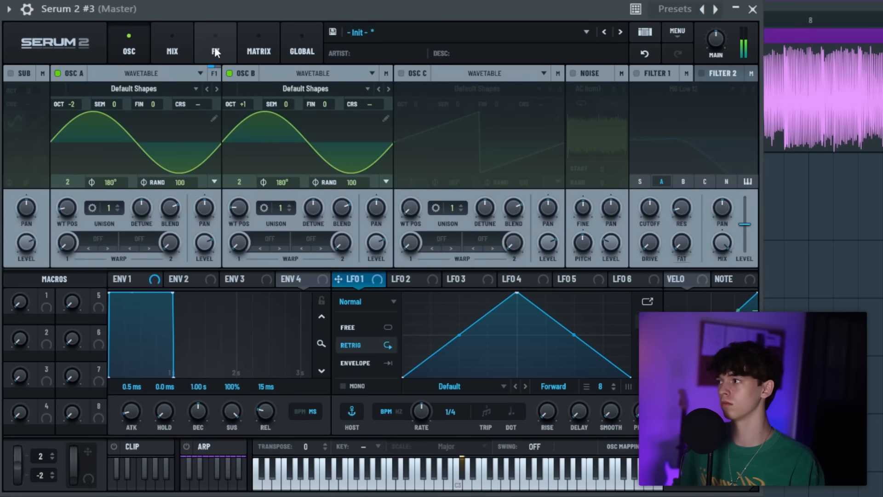
click(216, 50)
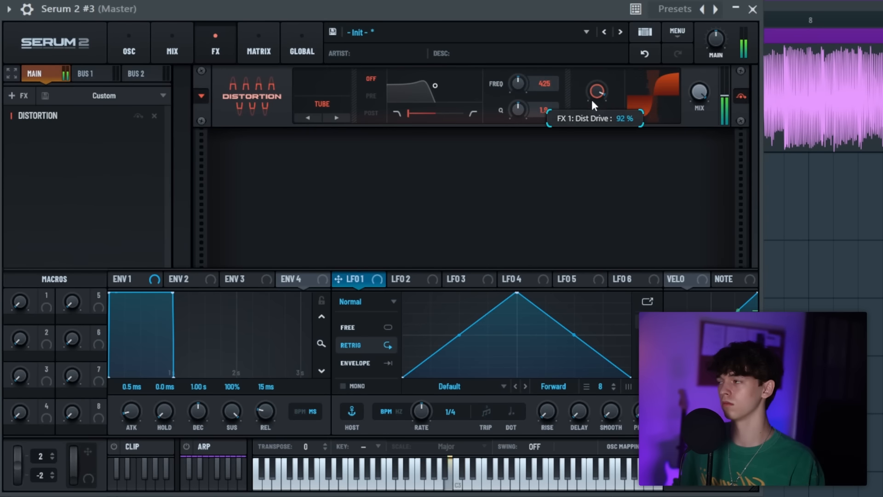
click(129, 50)
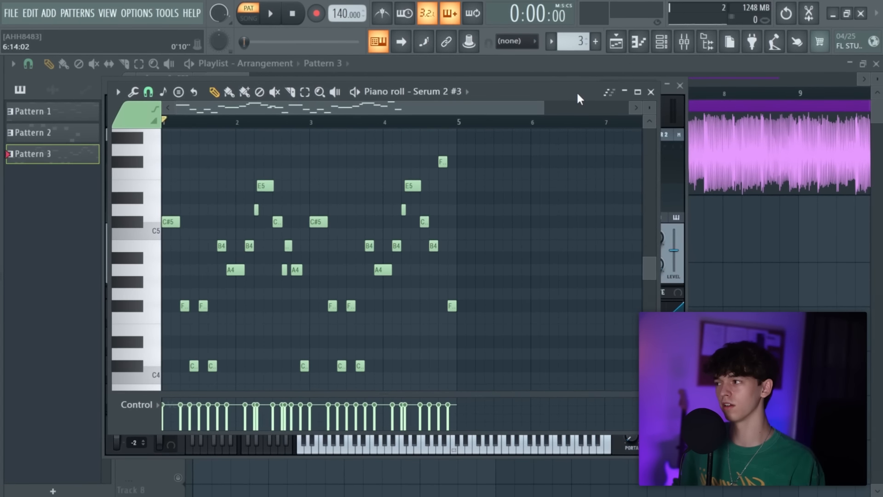
- Transpose all melody notes in the Serum 2 #3 piano roll down seven semitones
key(ctrl+a)
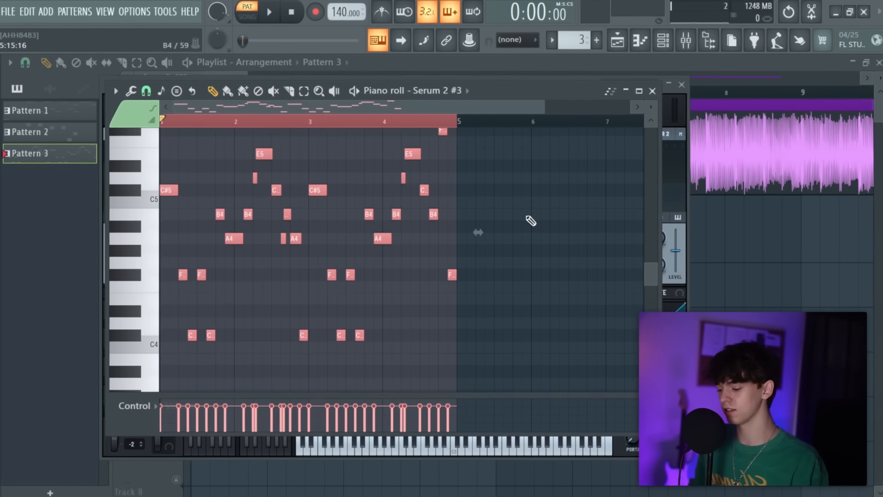
key(Down)
key(Down)
key(Down)
key(Down)
key(Down)
key(Down)
key(Down)
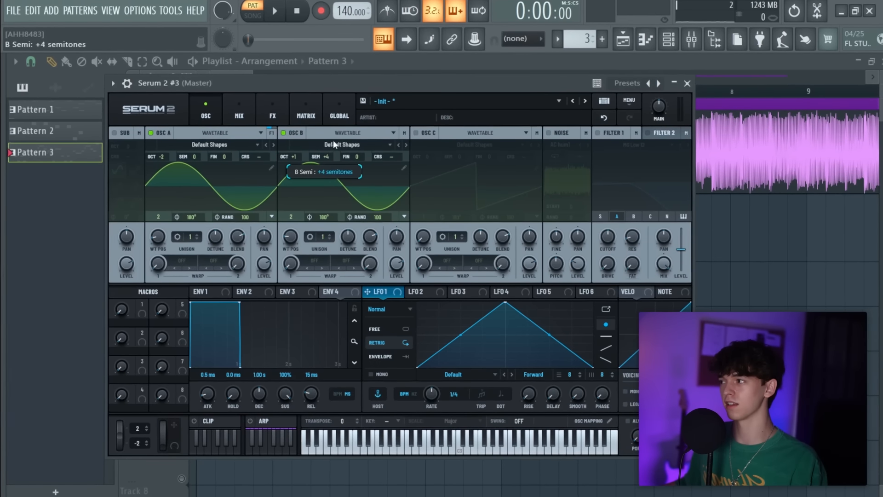
- Raise oscillator B by 7 semitones and set the voicing to mono and legato with always-on portamento
drag(333, 141, 333, 128)
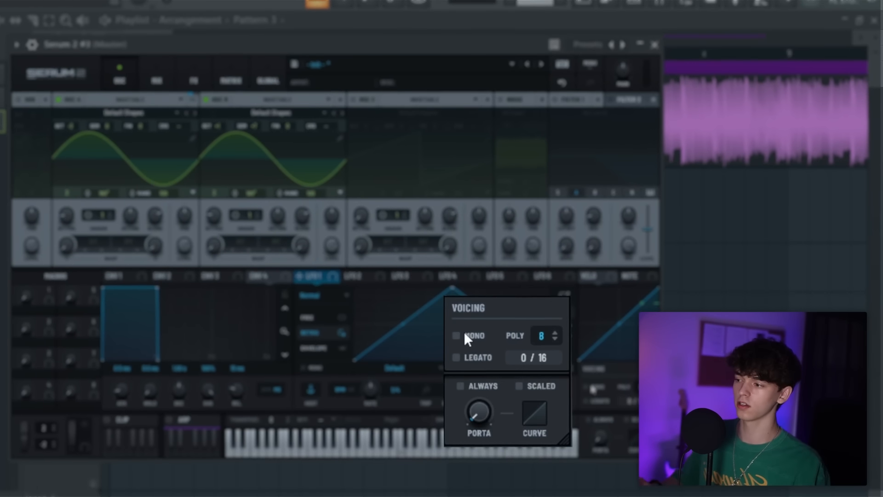
click(465, 334)
click(472, 362)
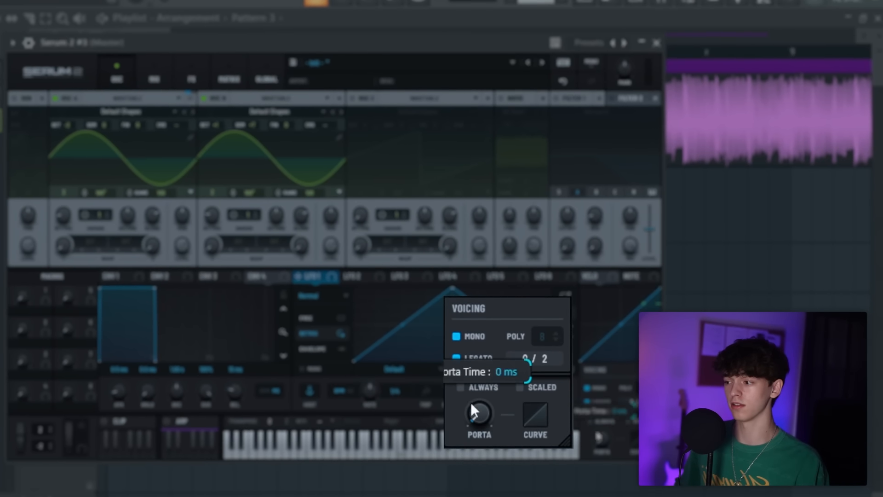
drag(471, 392, 465, 388)
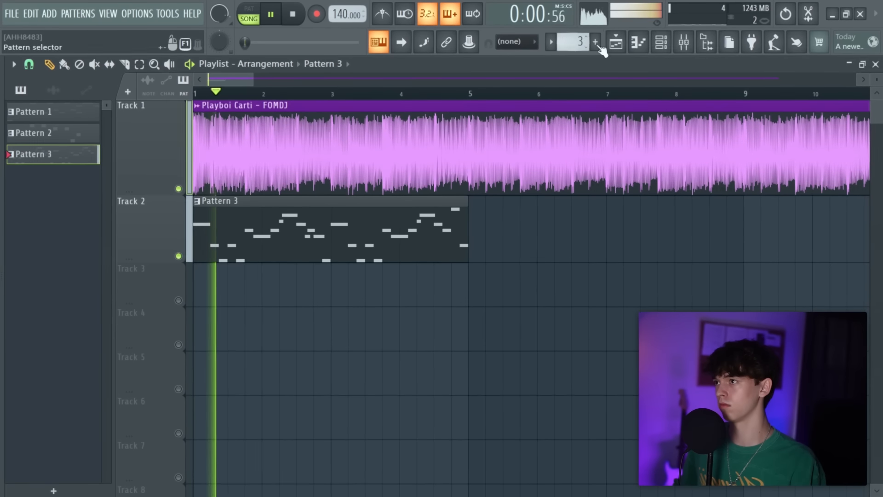
- Compare Pattern 3 with the Playboi Carti reference by playing it with Track 1 muted and unmuted
key(F6)
drag(228, 367, 228, 360)
key(F6)
click(178, 188)
key(space)
key(space)
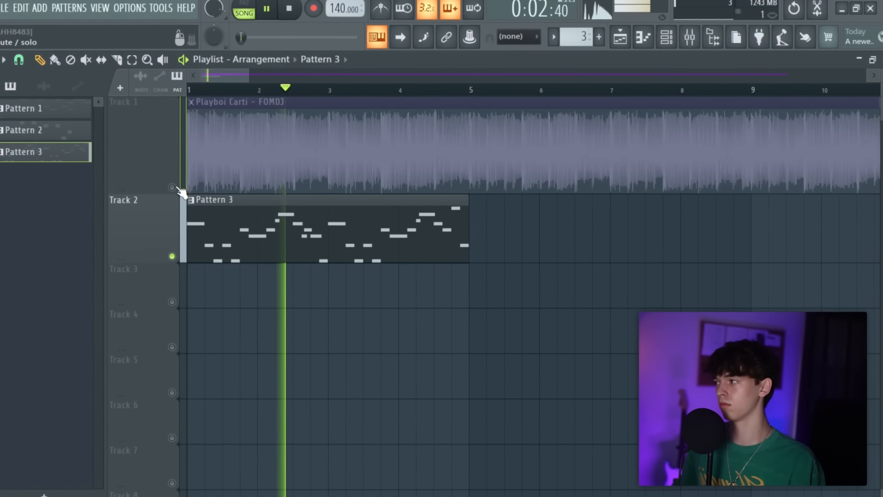
click(172, 187)
key(space)
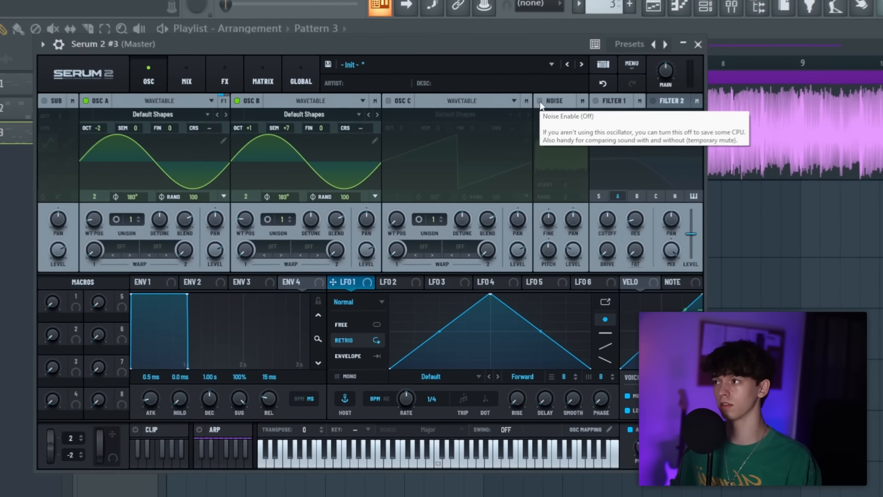
- Enable AC hum1 noise at about -39 dB and switch oscillators A and B to the Basic_Cjw wavetable with adjusted positions
click(527, 116)
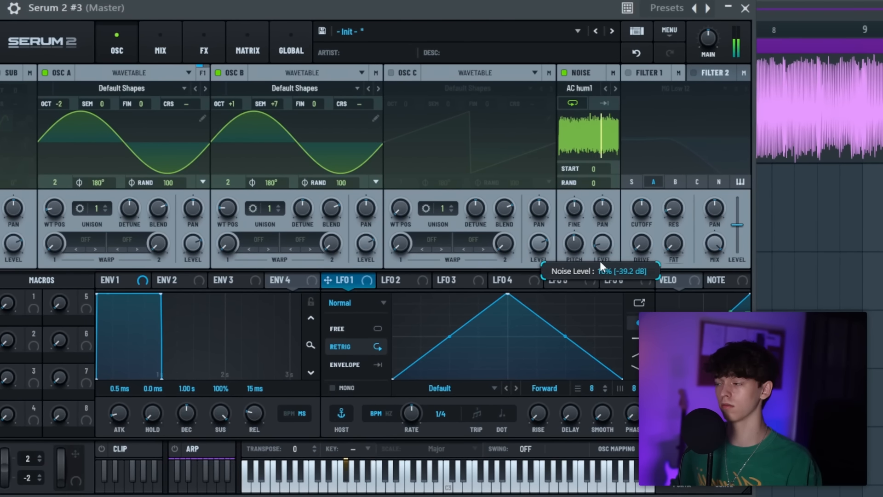
click(121, 88)
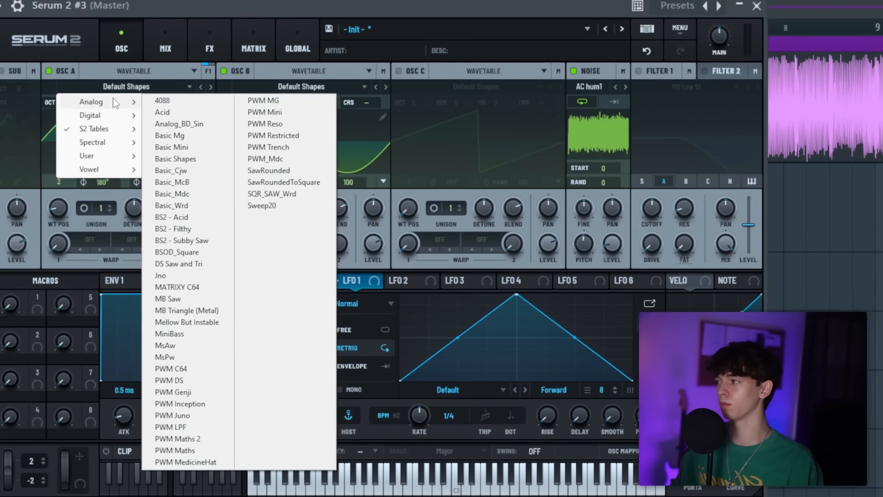
click(201, 176)
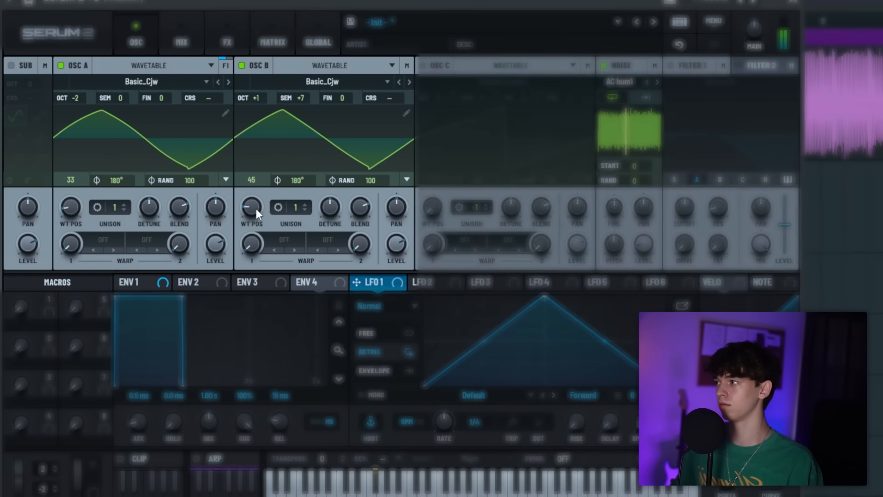
mouse_move(255, 208)
mouse_down()
mouse_move(256, 190)
mouse_move(247, 206)
mouse_up()
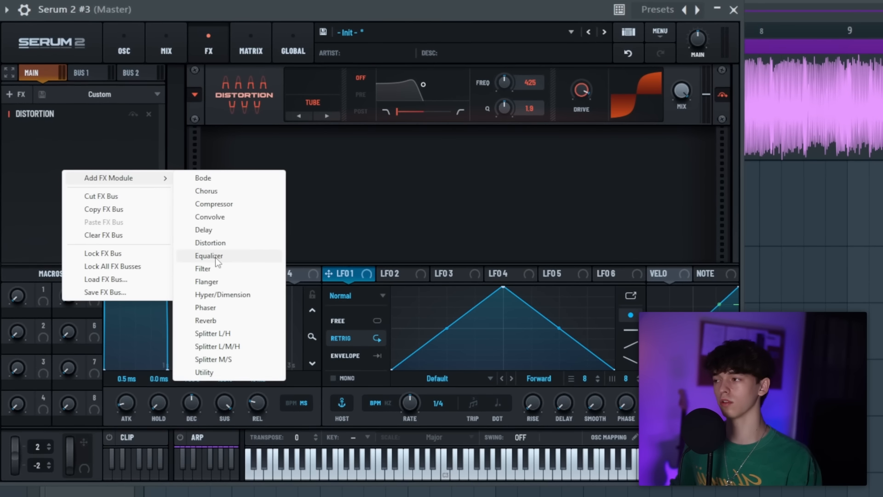
- Add an Equalizer module after the distortion and make its low band a low cut around 349 Hz with Q 39
click(215, 256)
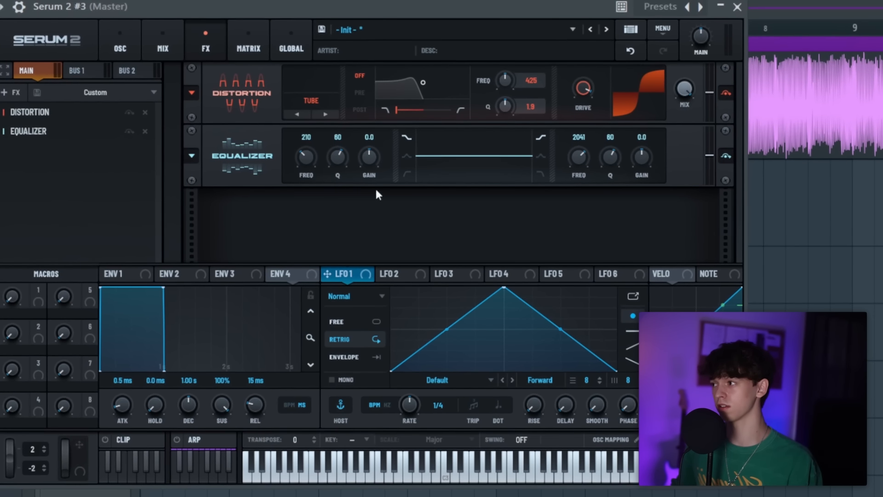
drag(332, 161, 315, 153)
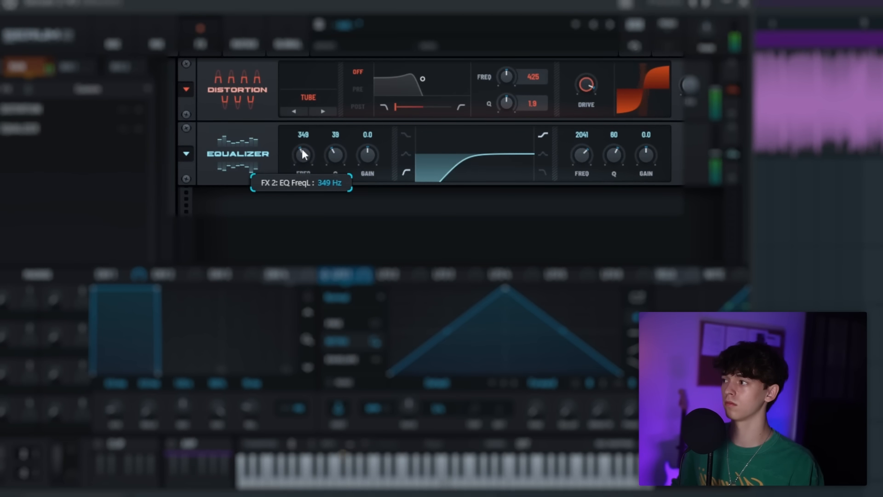
drag(301, 155, 303, 151)
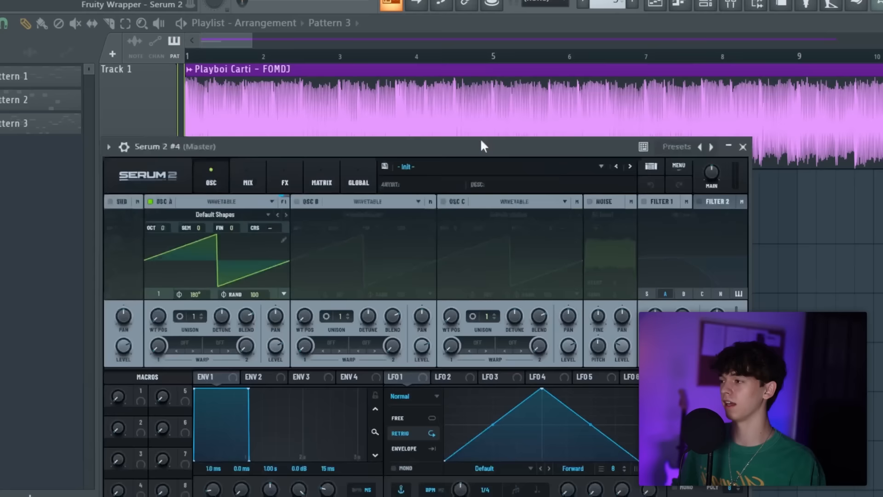
- Set oscillator A to 3 unison voices with about 0.15 detune and enable the AC hum1 noise oscillator
drag(483, 147, 419, 52)
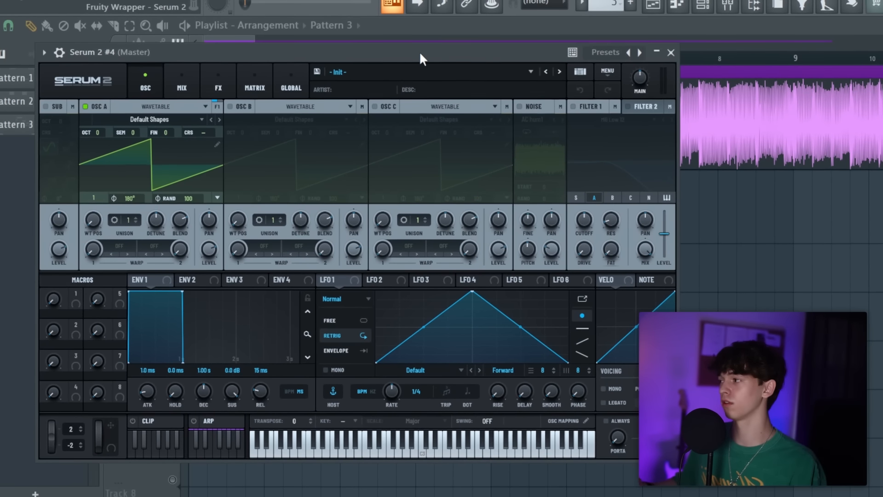
drag(132, 220, 134, 213)
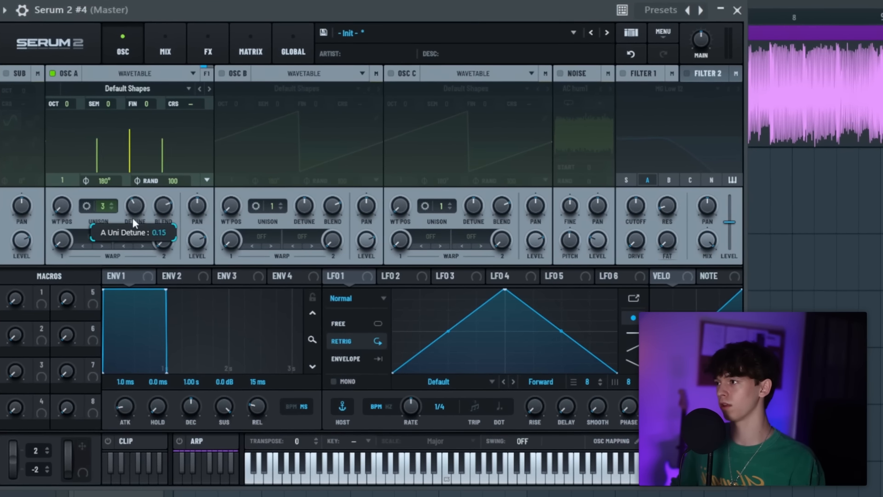
click(561, 72)
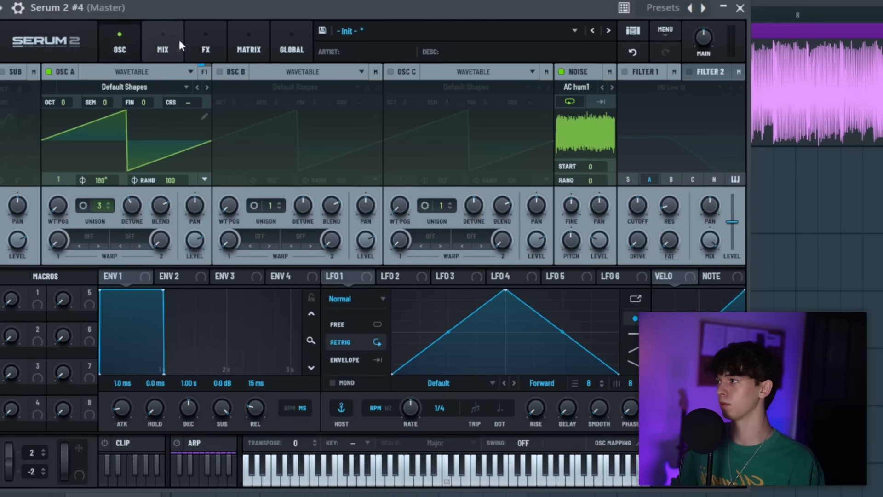
- Add an effect to the main FX rack and open the effect choices for another one beneath it
click(207, 48)
right_click(97, 135)
click(257, 203)
right_click(50, 157)
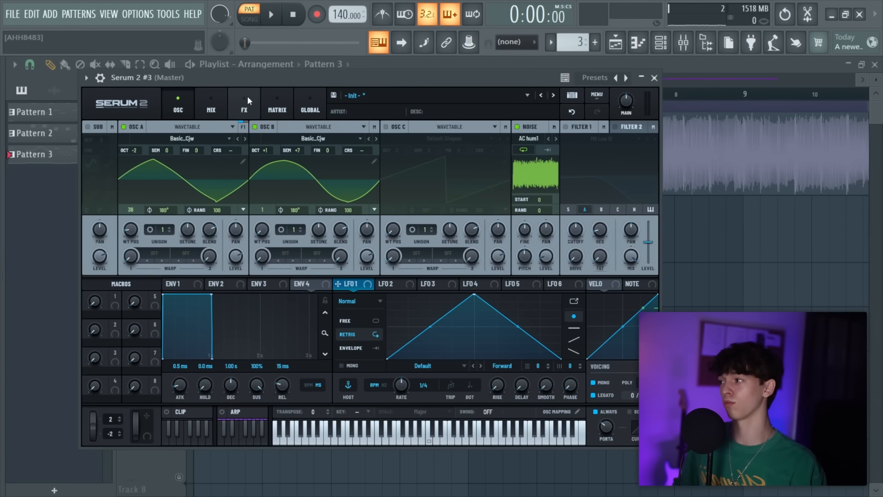
- Apply the PD (B) warp to oscillator A and add a four-voice oscillator C at +2 octaves, +7 semitones and about 36% level
click(152, 256)
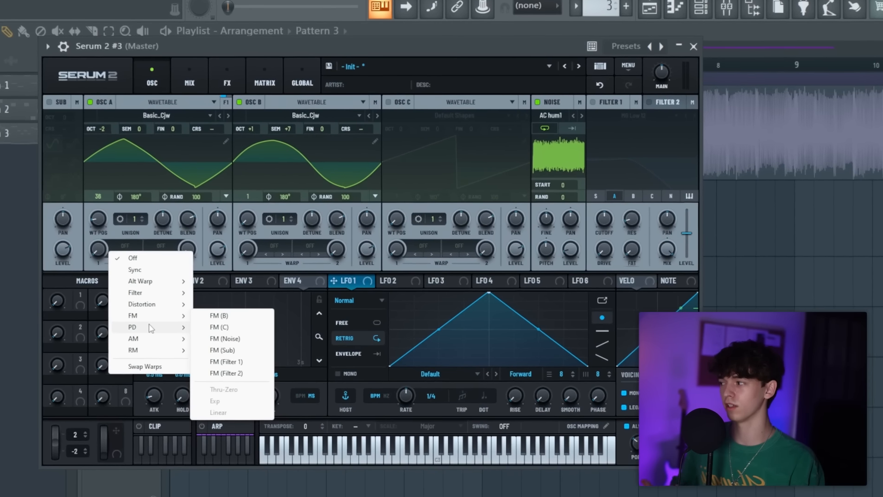
mouse_move(175, 325)
click(216, 325)
drag(72, 244, 88, 198)
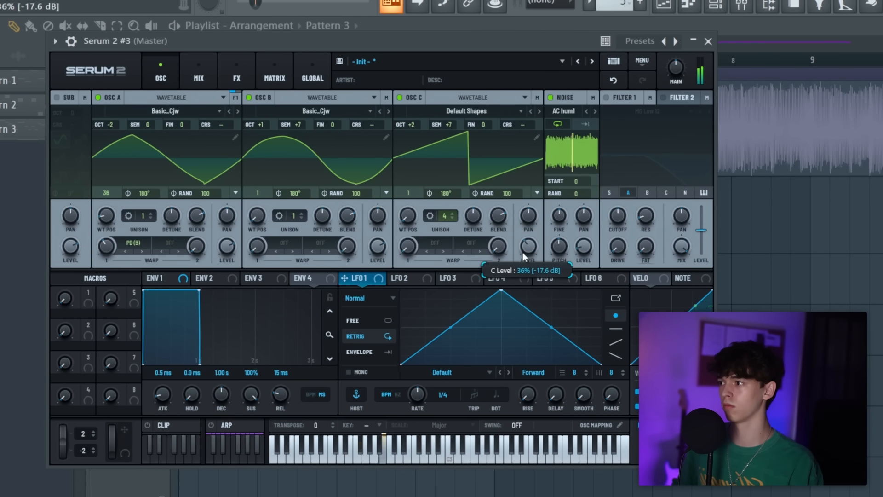
drag(531, 247, 527, 248)
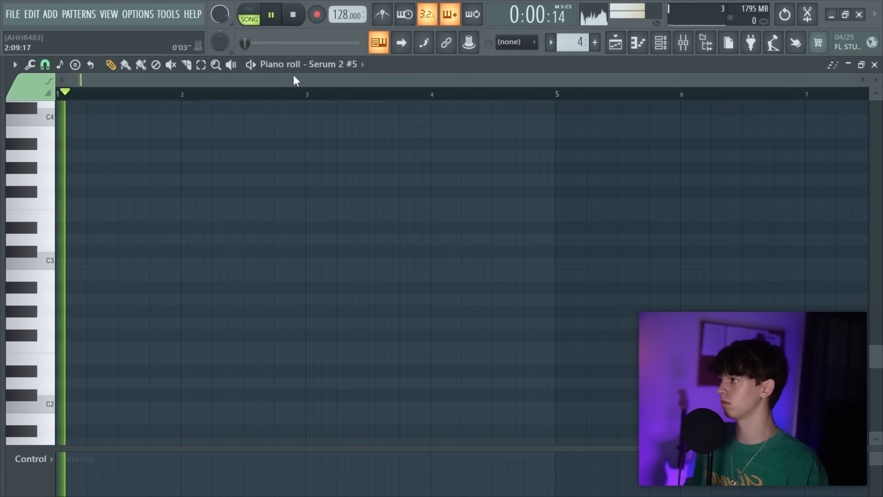
- Stop playback and write a two-bar Pattern 4 melody for Serum 2 #5 using F#4, A4, B4, D4 and C#4 notes
key(space)
scroll(63, 188, up, 2)
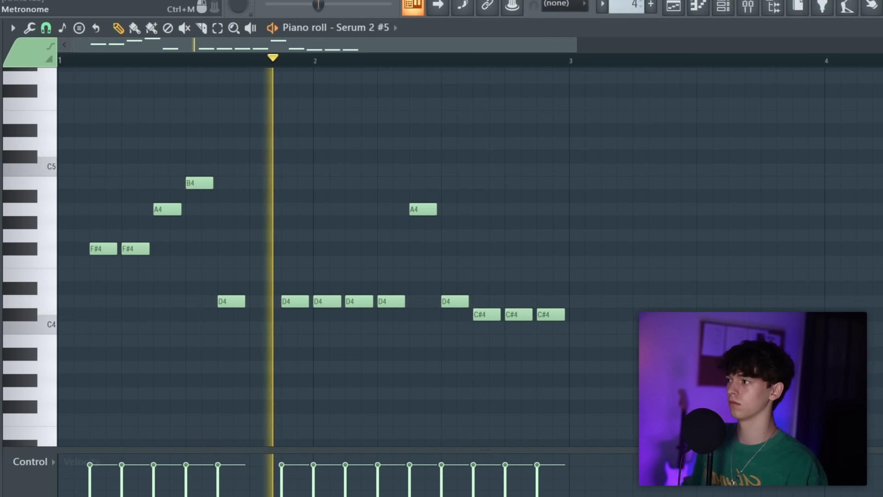
drag(576, 45, 621, 46)
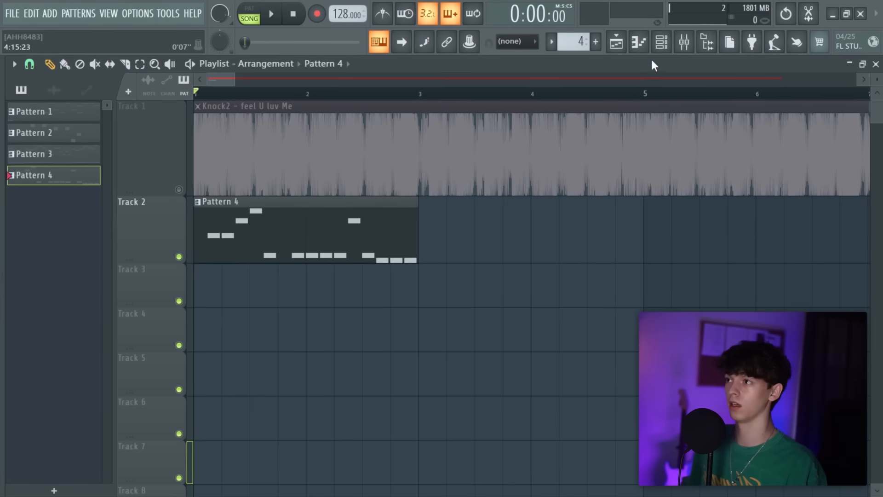
- Open Serum 2 #5 and give oscillator A the Monster 3 [SL] wavetable at position 66, two octaves down
key(F6)
click(295, 408)
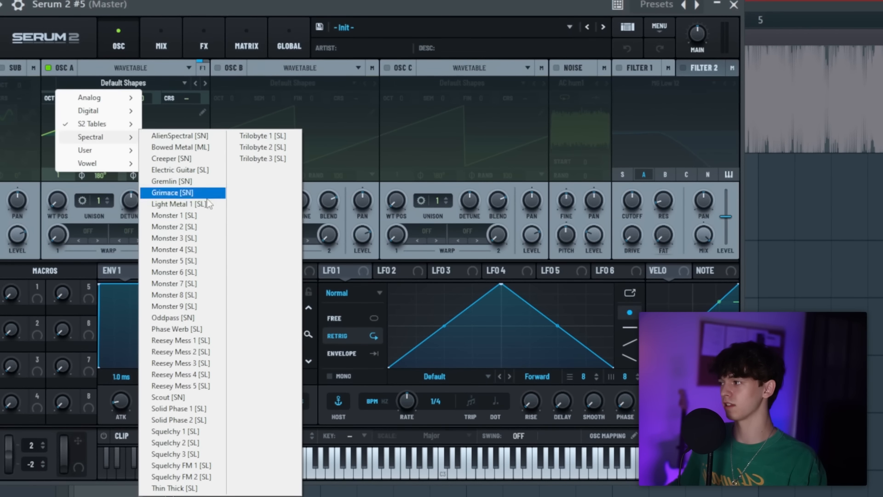
click(186, 228)
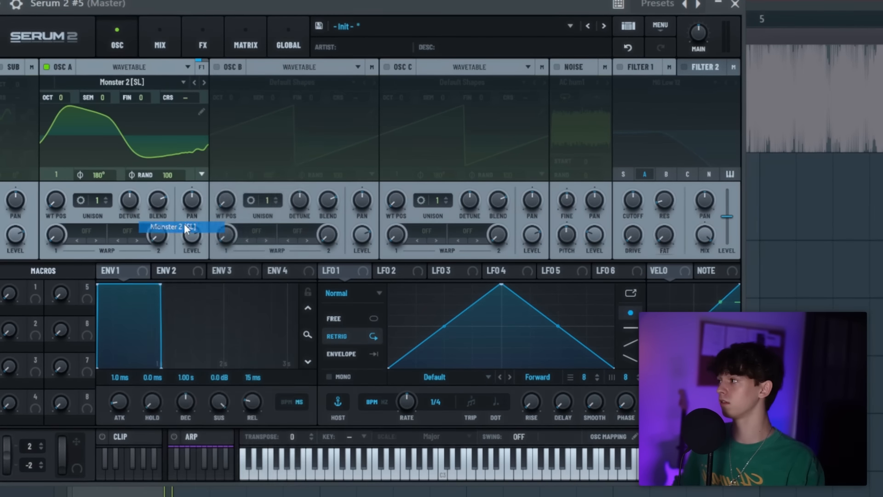
click(64, 119)
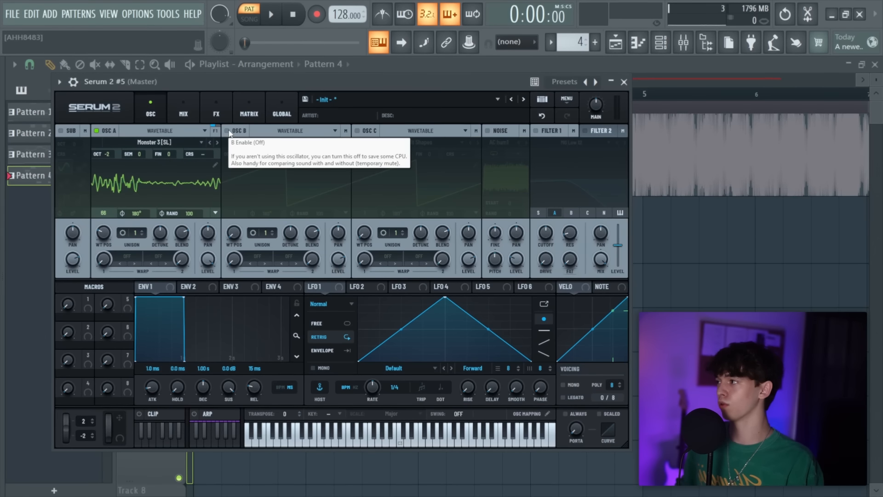
- Enable oscillator B with a sine shape at +1 octave and +7 semitones, and lower oscillator A to -3 octaves
click(227, 131)
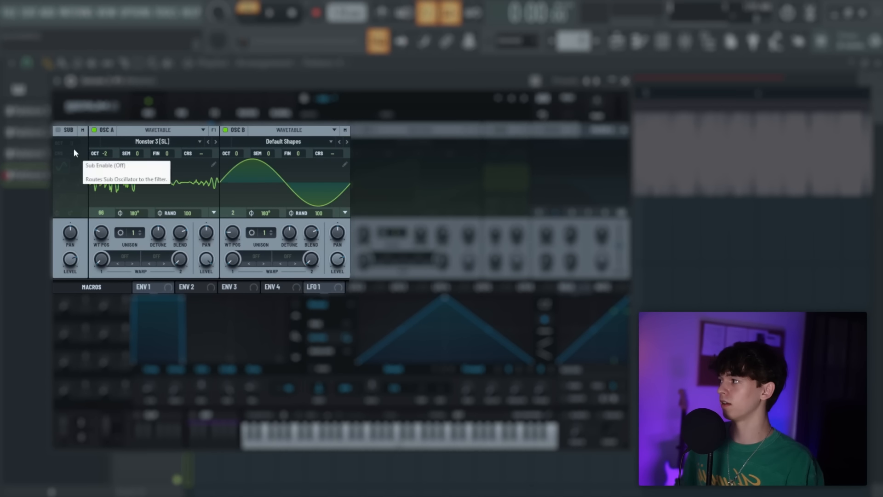
drag(107, 152, 106, 161)
drag(244, 151, 246, 145)
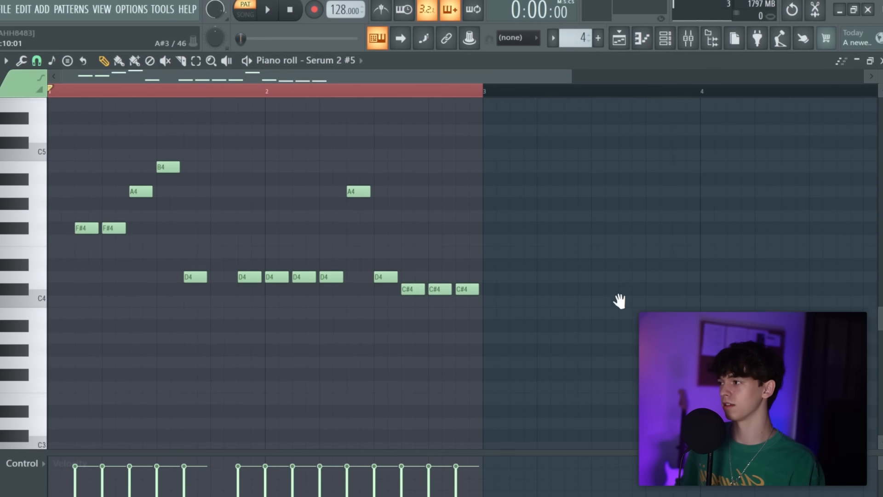
scroll(626, 305, up, 6)
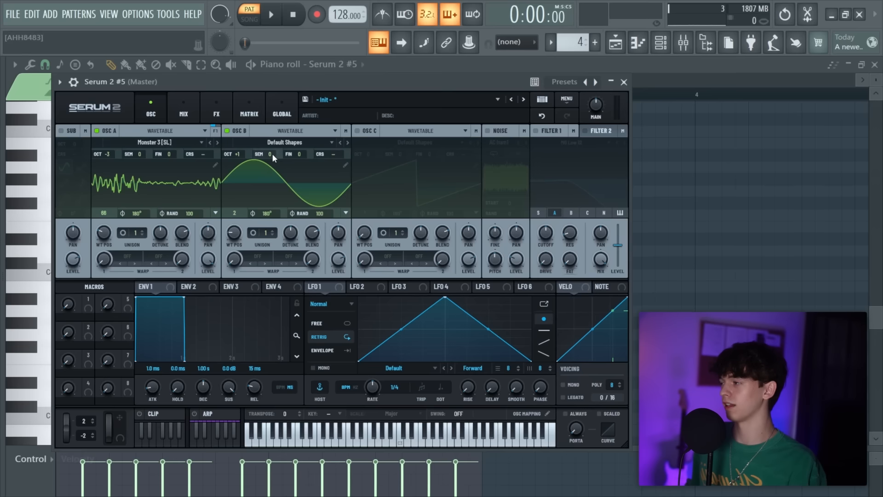
drag(272, 153, 270, 122)
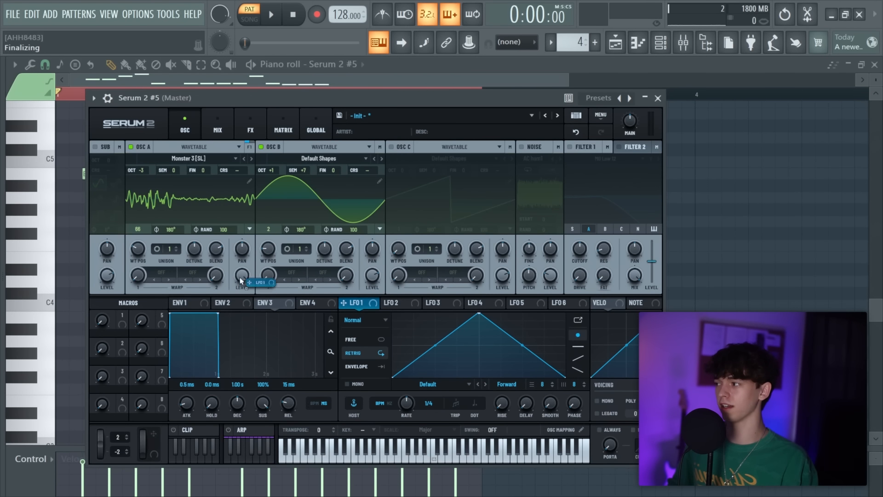
- Modulate the levels of oscillators A and B with LFO 1 and bend the LFO's rising slope into a rounded curve
drag(371, 278, 364, 225)
drag(372, 279, 372, 294)
drag(435, 340, 431, 320)
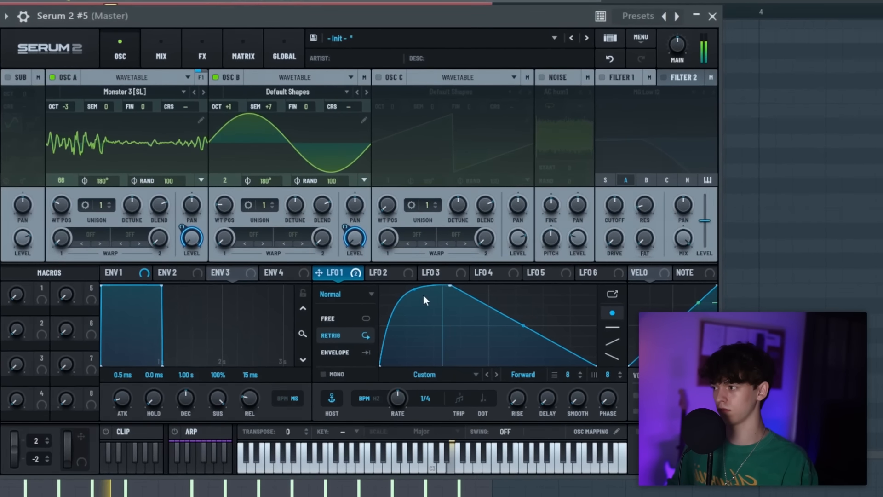
- Adjust LFO 1's depth on oscillator B's level and add a sine sub oscillator at -2 octaves alongside AC hum1 noise
drag(345, 227, 344, 195)
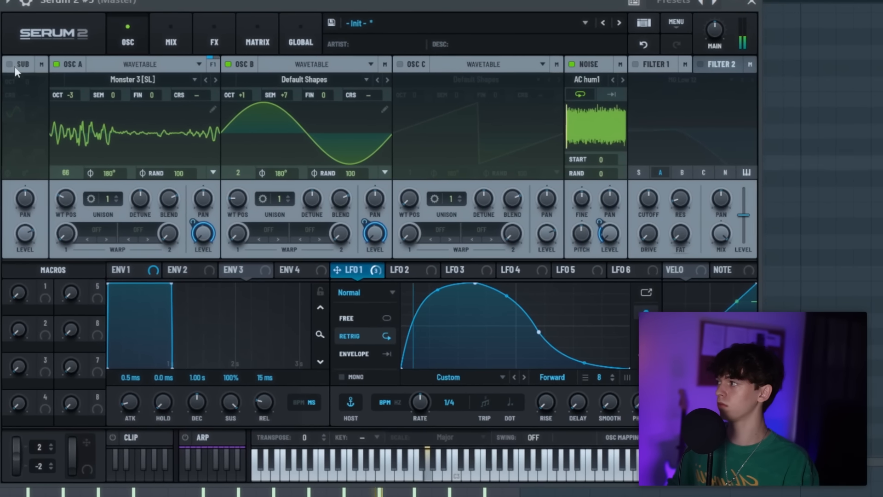
click(22, 65)
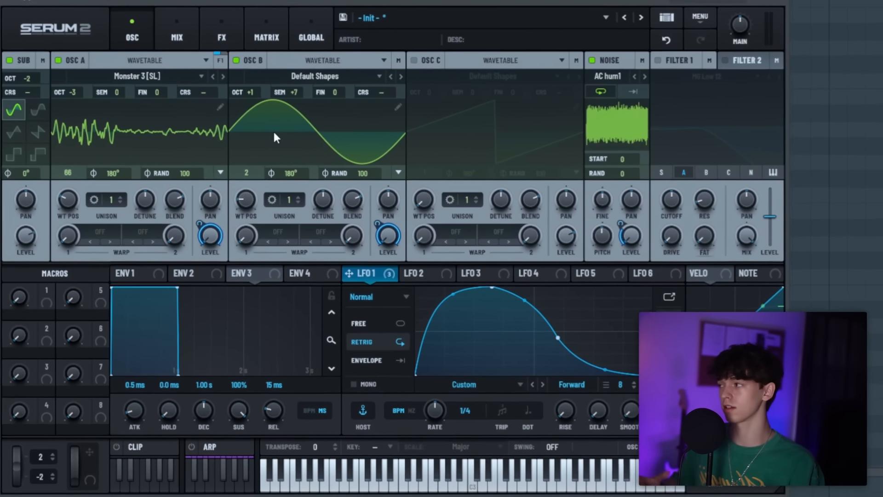
- Add a Tube Distortion effect to the main FX rack and raise its drive strongly
click(221, 37)
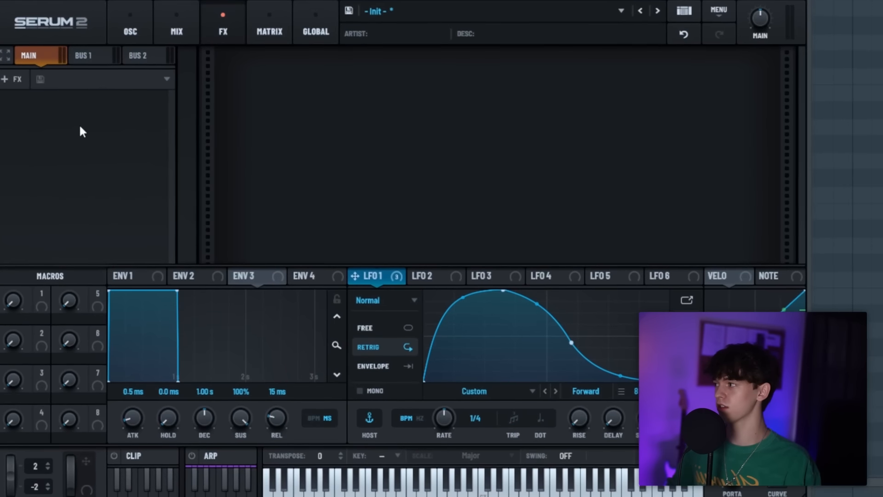
right_click(78, 129)
mouse_move(113, 132)
click(241, 205)
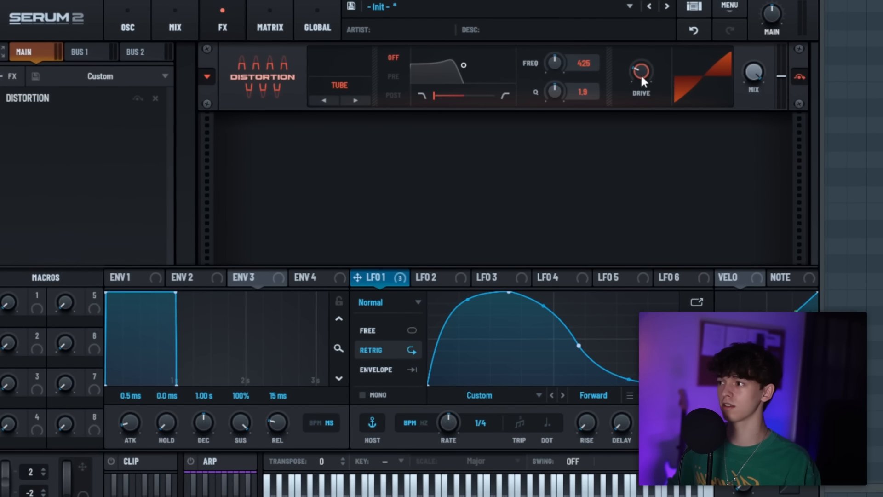
drag(641, 74, 641, 58)
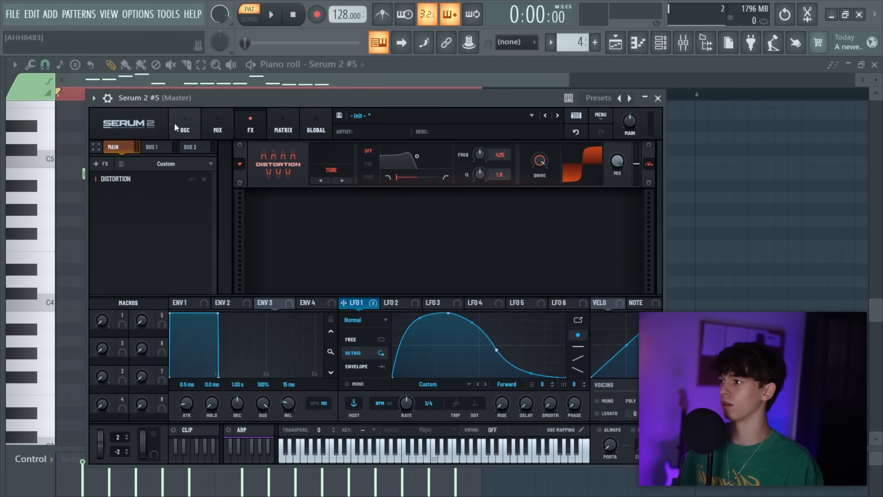
- Route all sources through Filter 1 as MG Low 18 with LFO 1 on its cutoff, and set oscillator A to -2 octaves
click(181, 128)
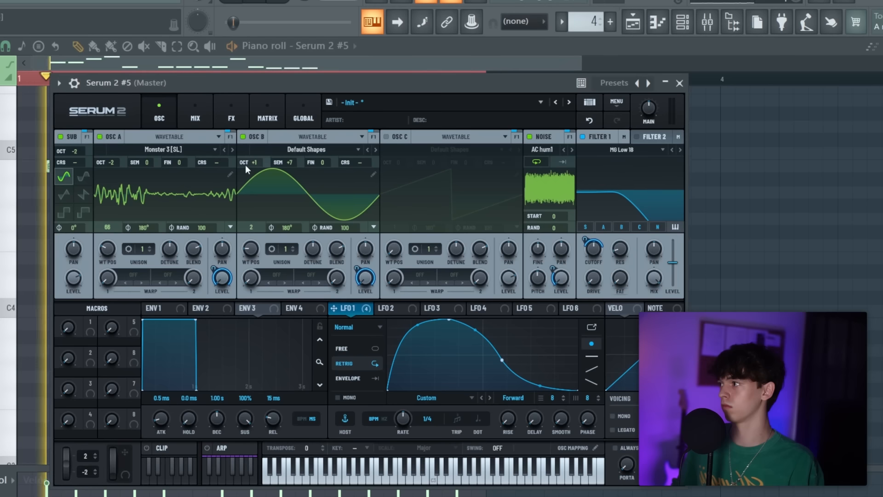
click(238, 115)
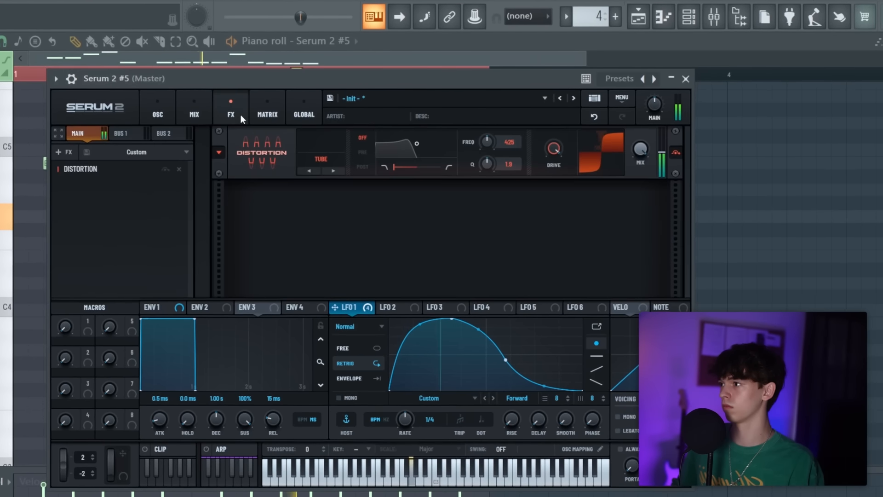
- Set oscillator B to octave 0 and adjust LFO 1's modulation depth on the noise level
click(180, 118)
click(159, 107)
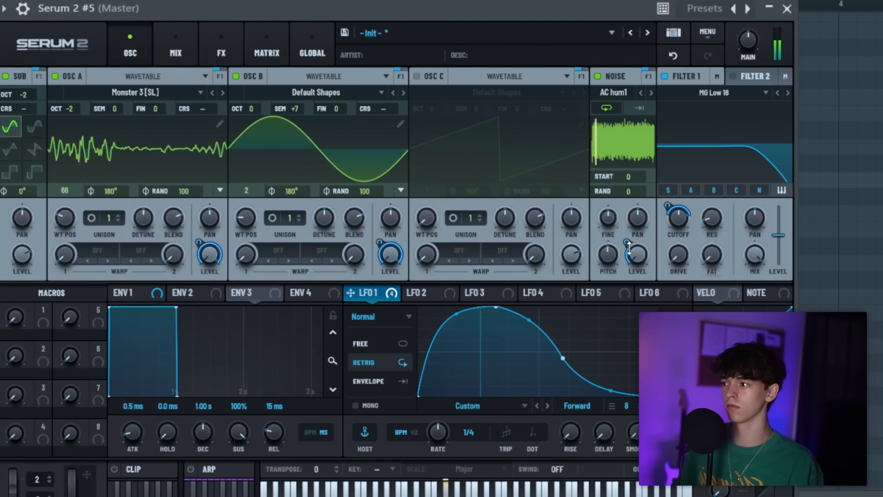
drag(626, 243, 626, 236)
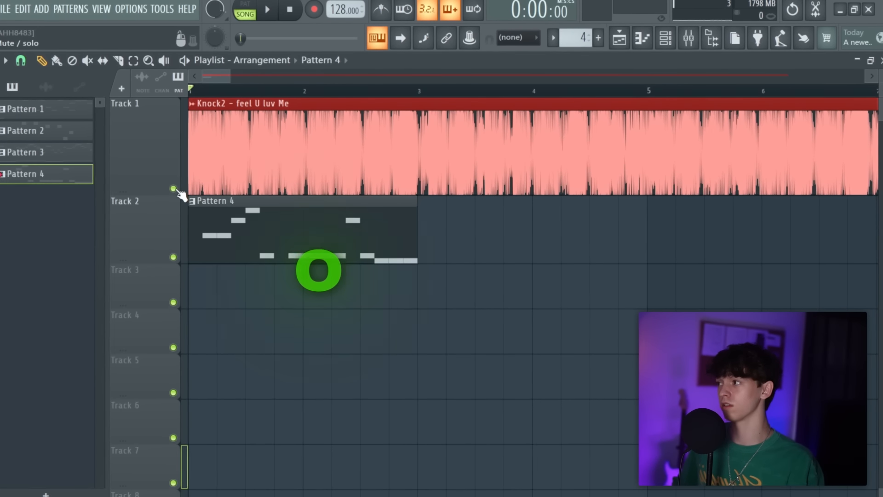
- Solo Track 1 and play the original Knock2 - feel U luv Me audio for comparison
right_click(174, 189)
key(space)
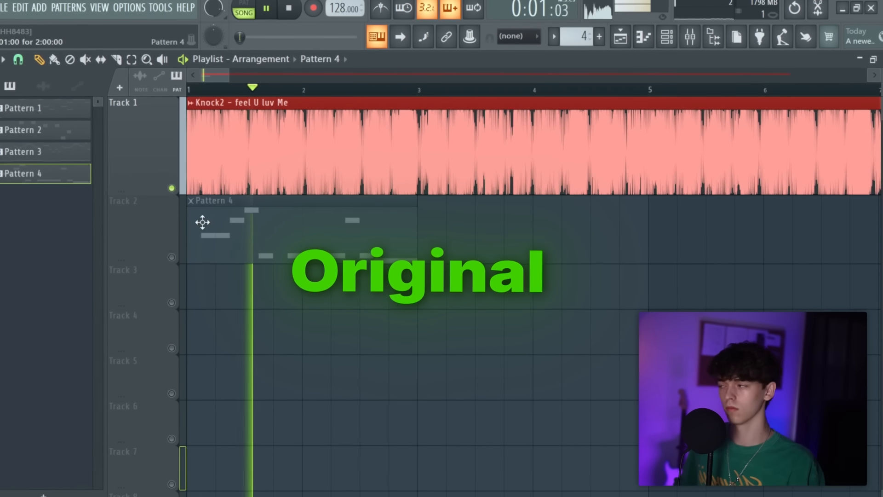